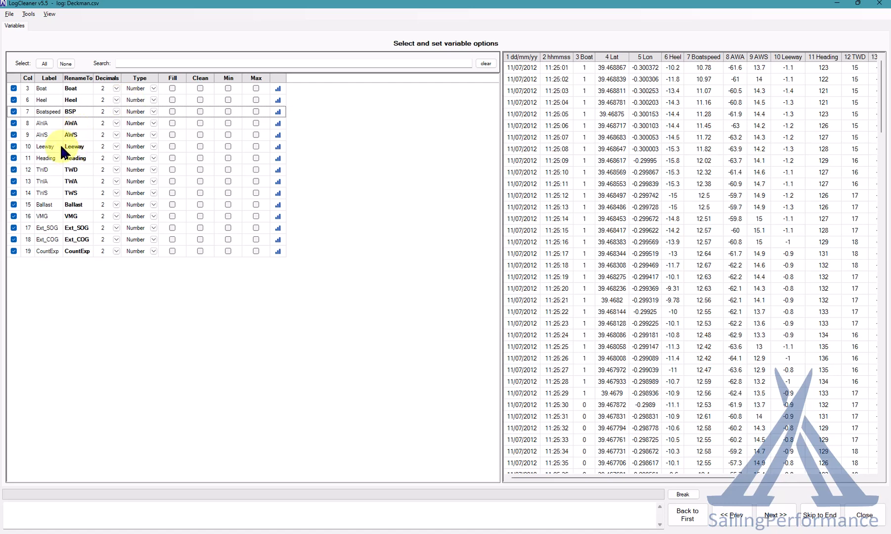
Step: Widen the Label column of the variable table and deselect the Boat variable
left_click_drag(64, 79, 77, 79)
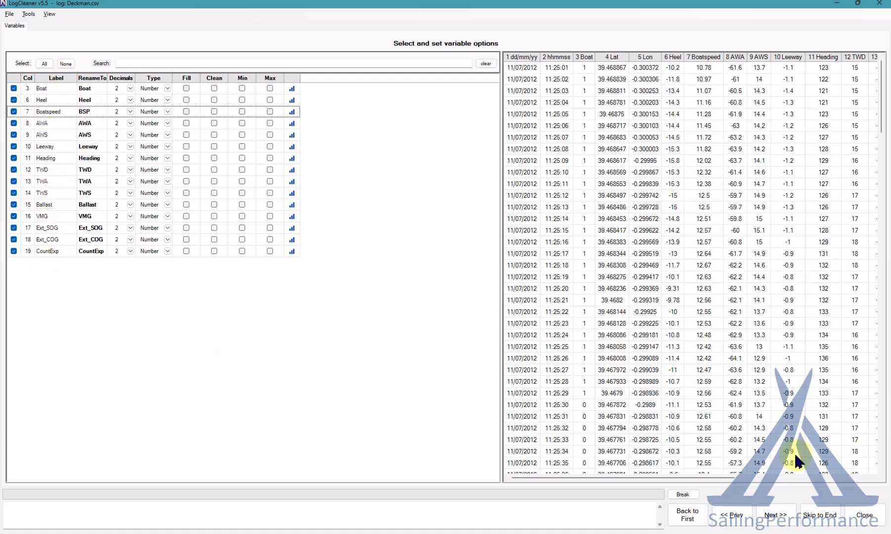
left_click(98, 90)
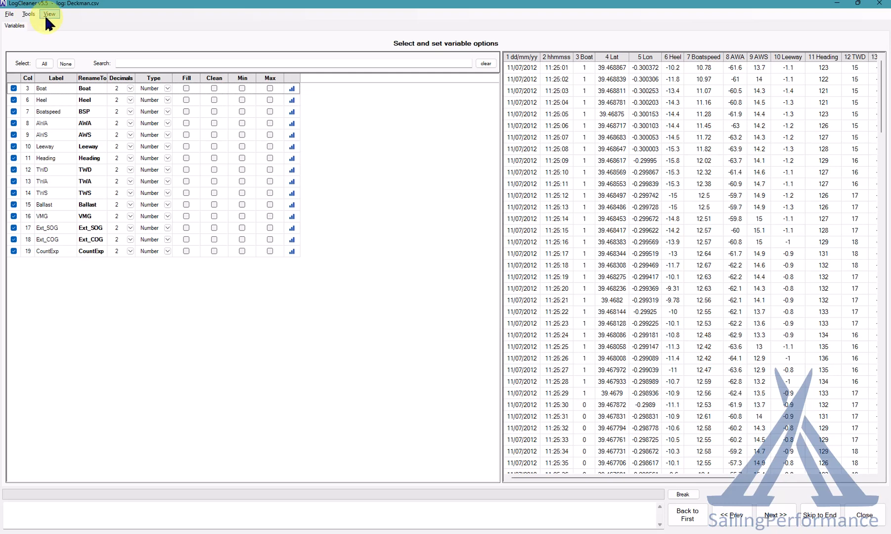
left_click(14, 88)
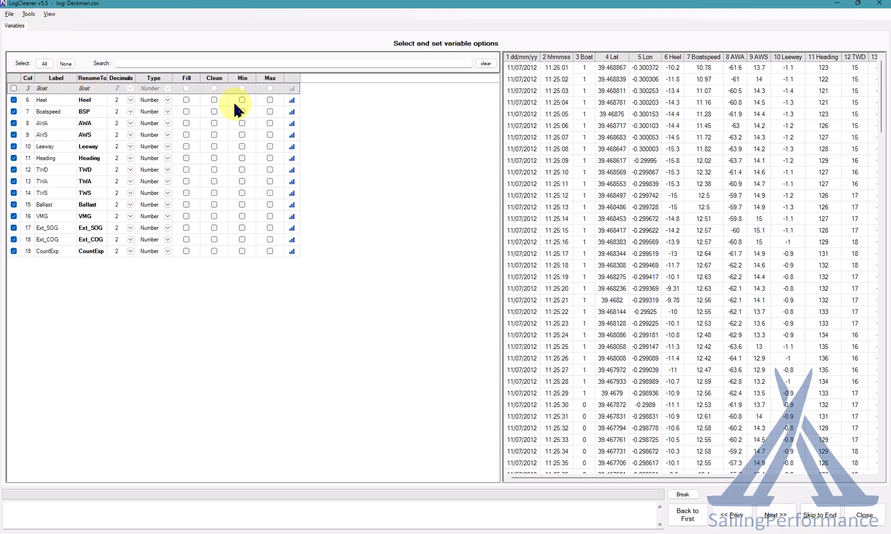
Step: Limit the variable list to selected variables only, and switch that filter off again
left_click(50, 15)
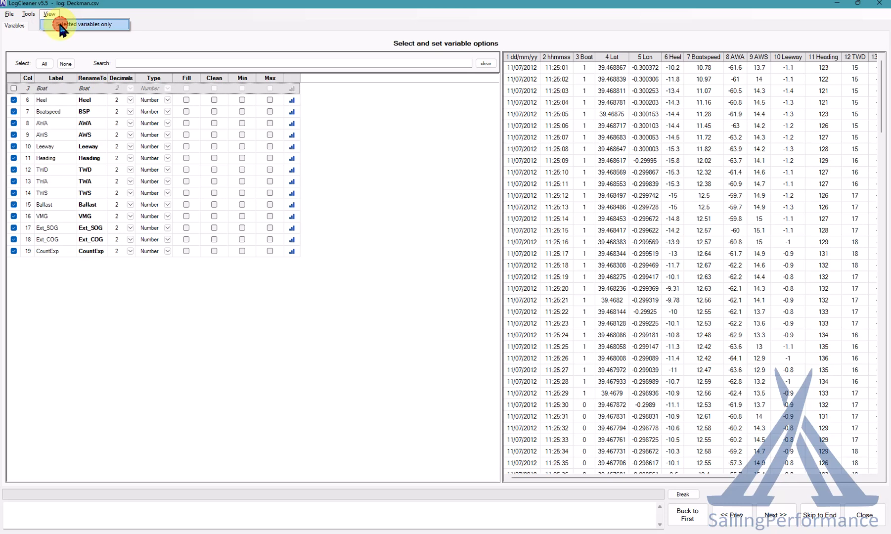
left_click(61, 25)
left_click(50, 14)
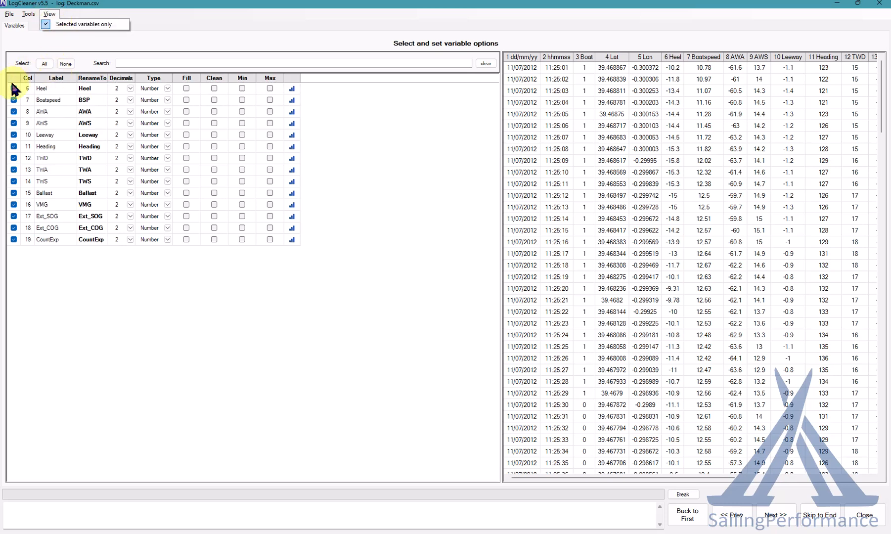
left_click(73, 24)
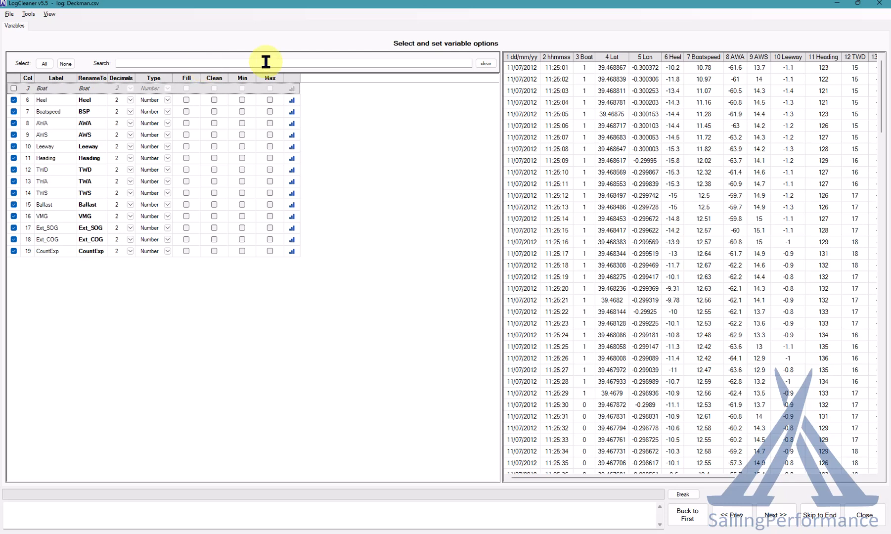
Step: Set the decimals to 1 for Heel, AWA, AWS, Leeway, Heading, TWD, TWA, TWS, VMG, Ext_SOG and Ext_COG together
left_click(29, 15)
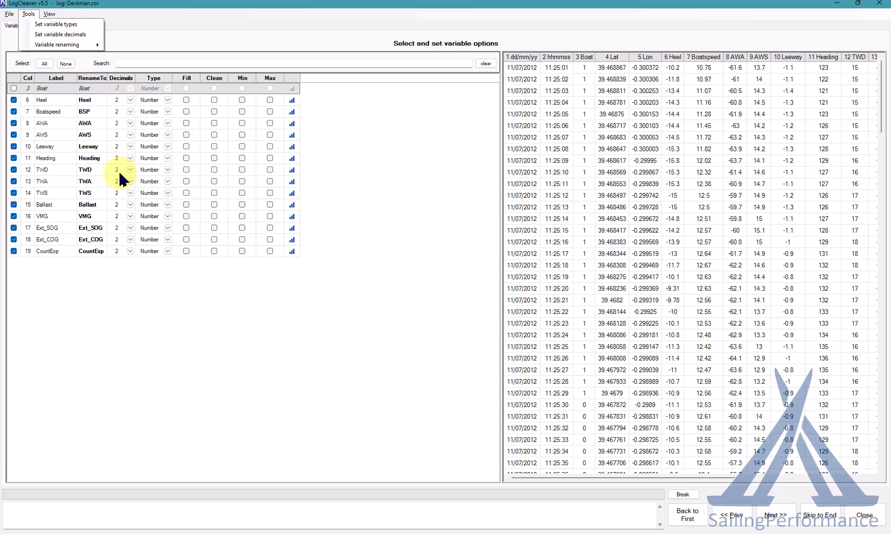
left_click(68, 36)
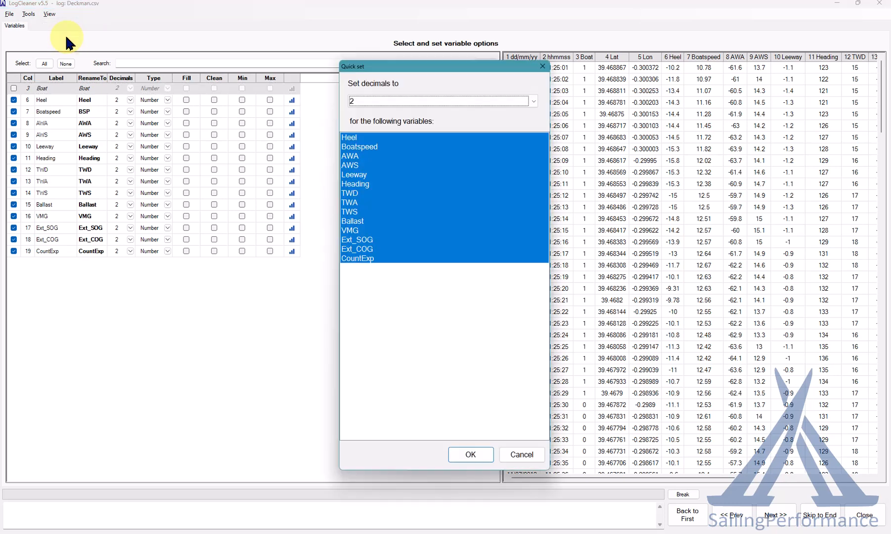
left_click(532, 102)
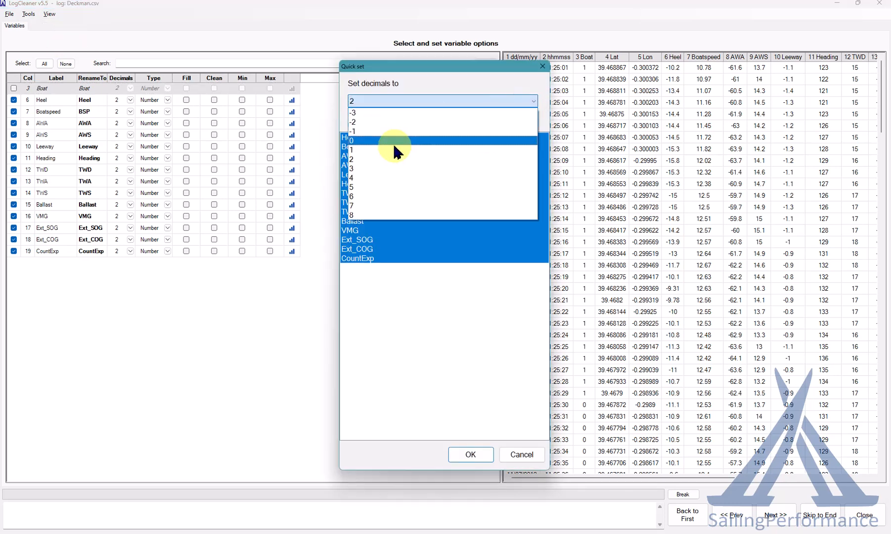
left_click(377, 150)
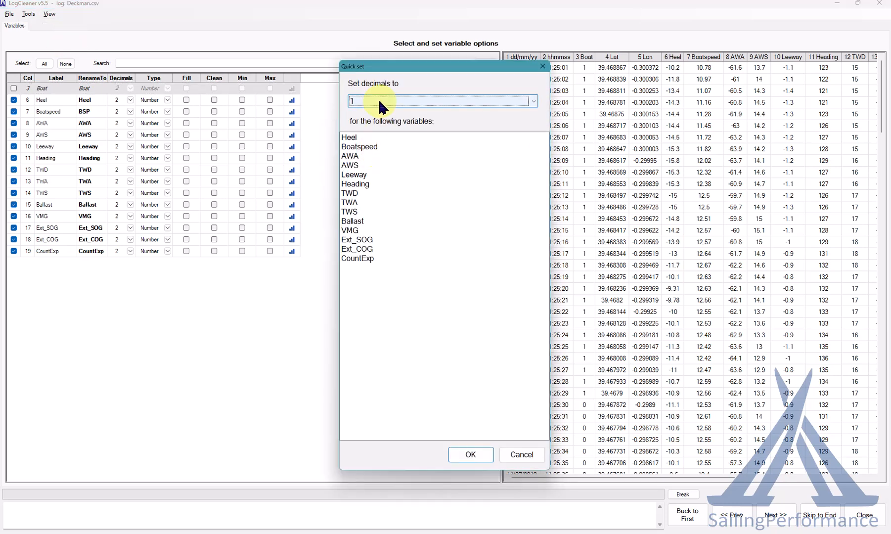
left_click(352, 138)
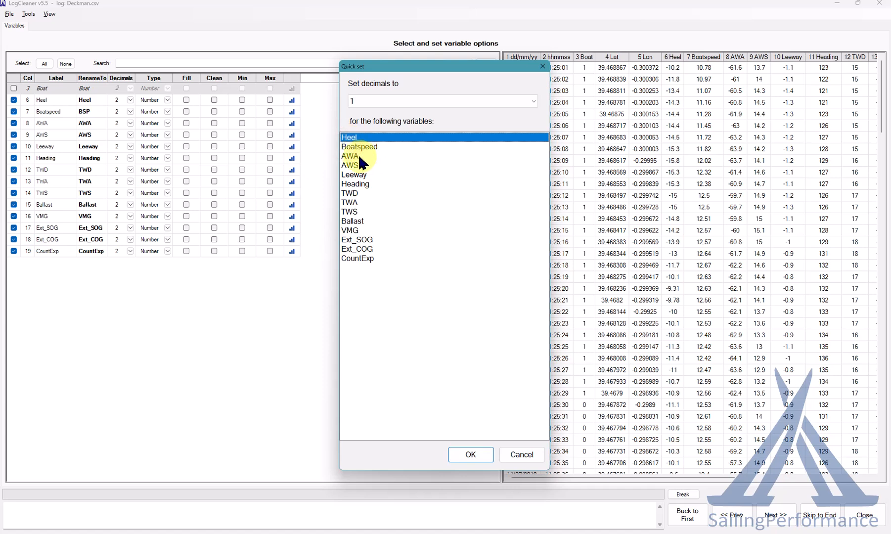
left_click(360, 156, "ctrl")
left_click_drag(363, 167, 358, 216)
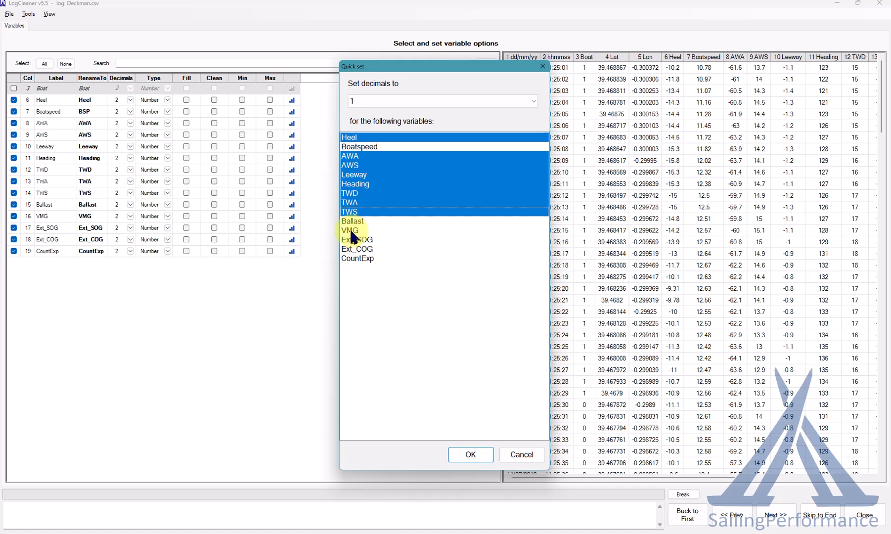
left_click_drag(352, 232, 368, 252)
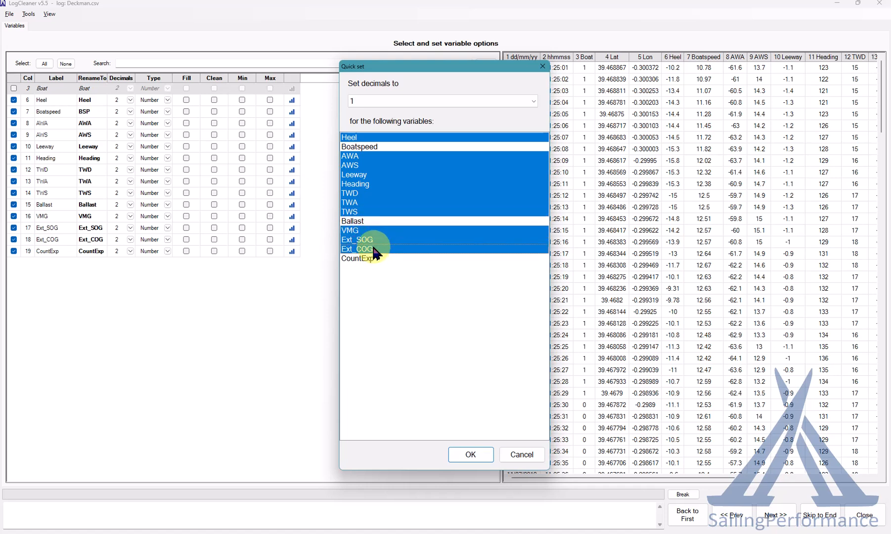
left_click(470, 454)
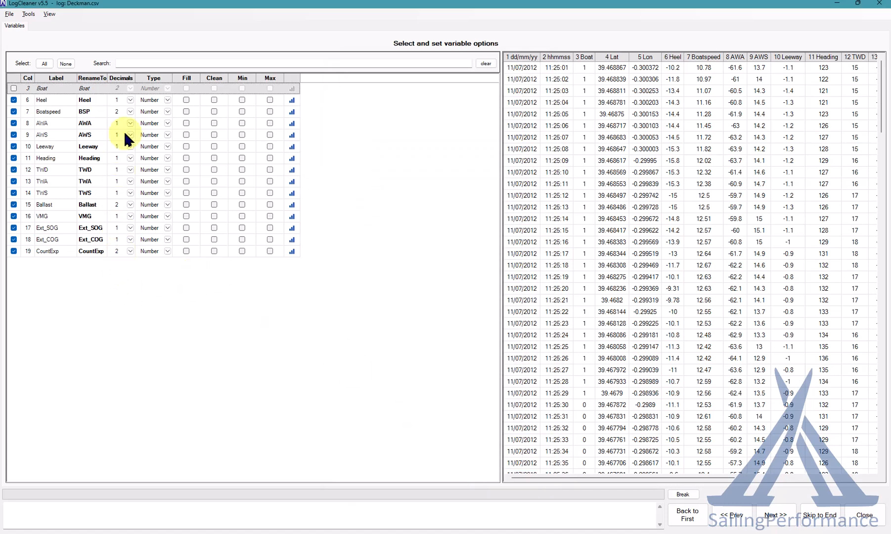
Step: Check the Ballast column in the log data and set the Ballast variable's type to Text
left_click(46, 205)
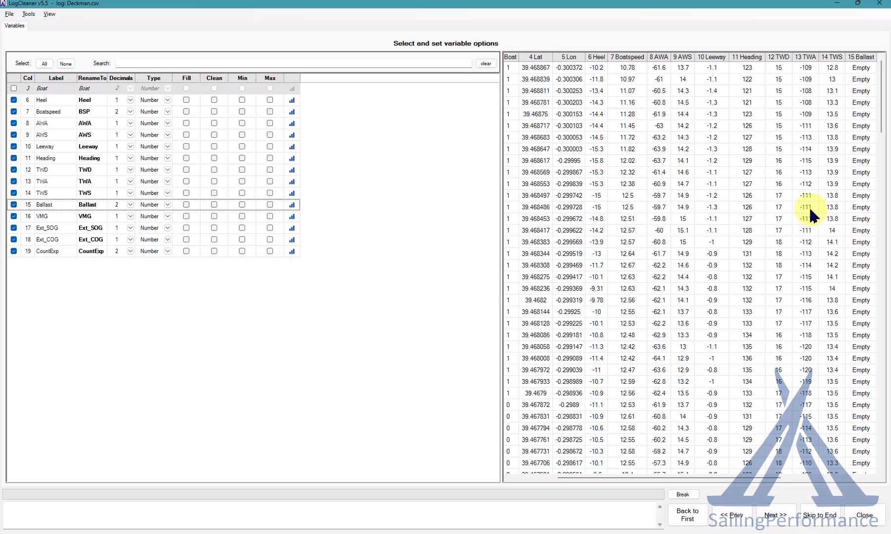
left_click(166, 210)
left_click(156, 234)
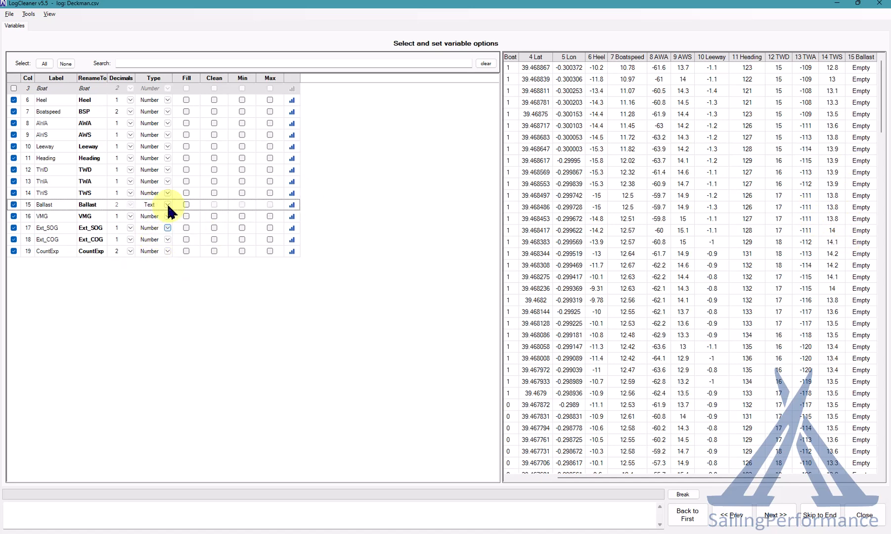
Step: Quick-set the variable type to Angle180 for Heel, AWA and TWA
left_click(28, 15)
left_click(61, 26)
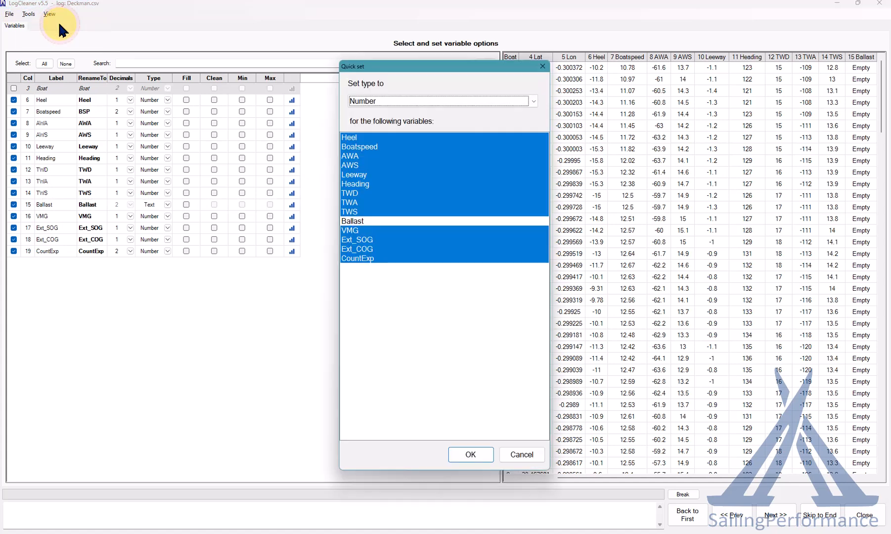
left_click(418, 102)
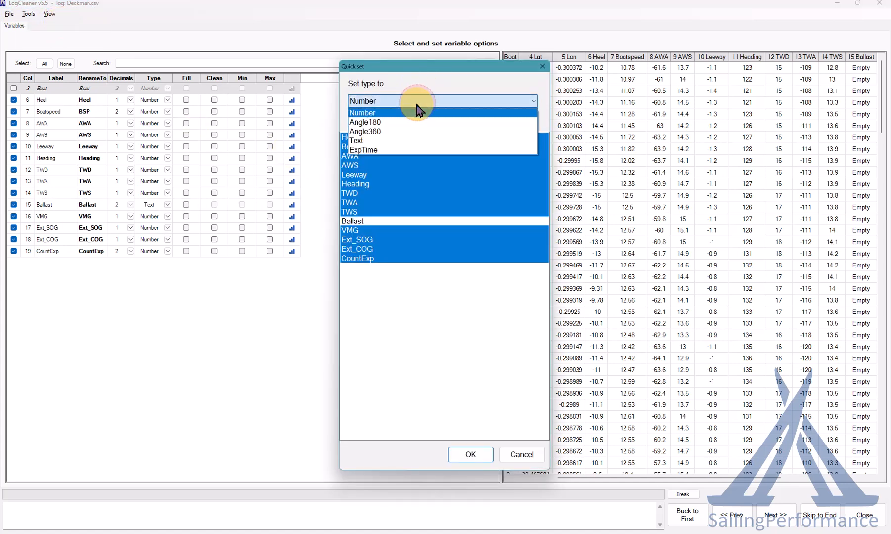
left_click(416, 113)
left_click(350, 138)
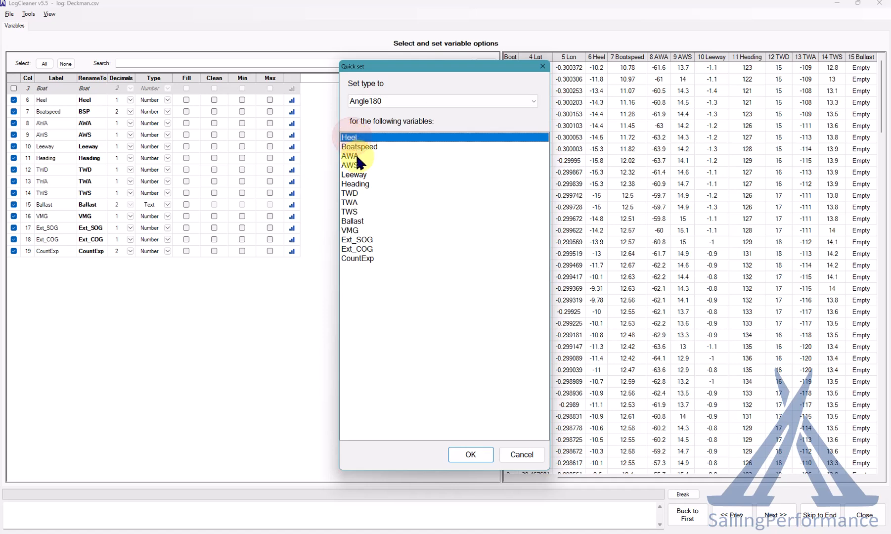
left_click(359, 156, "ctrl")
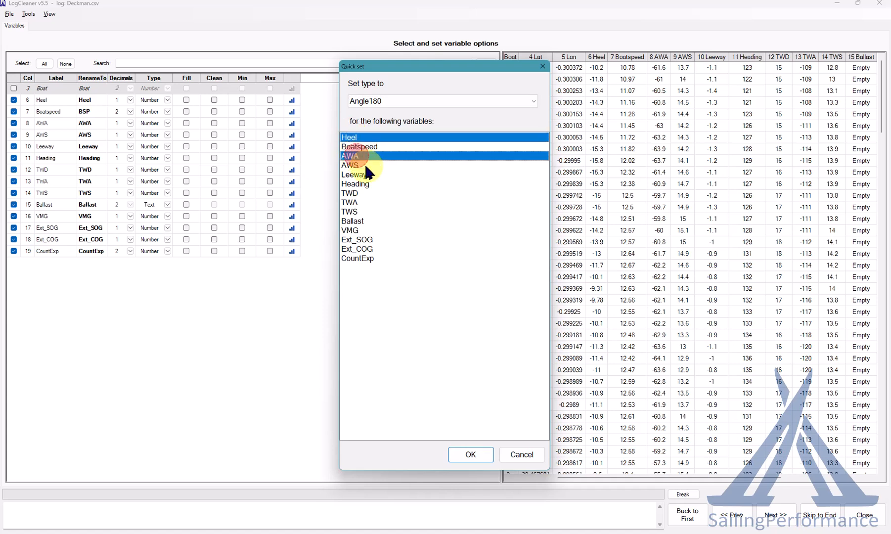
left_click(352, 202, "ctrl")
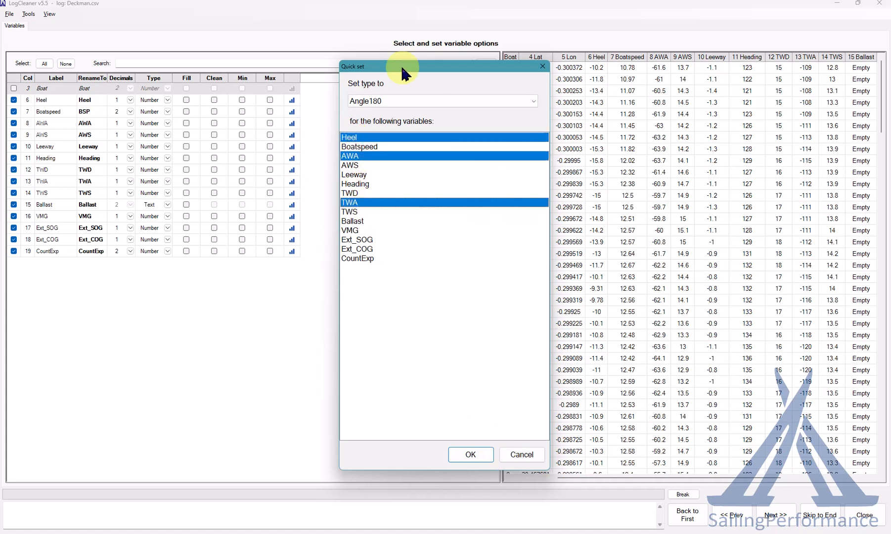
Step: Set the type to Angle360 for Heading, TWD and Ext_COG, and apply the type settings
left_click(407, 102)
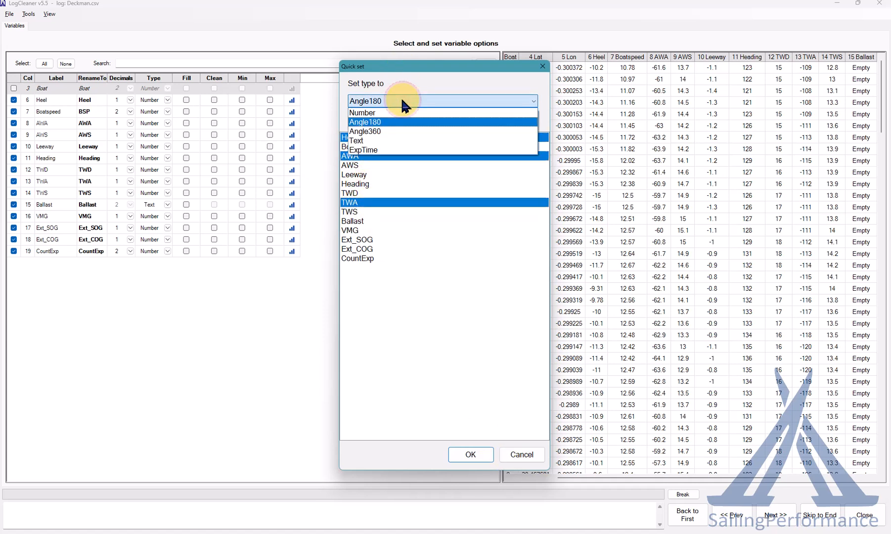
left_click(391, 131)
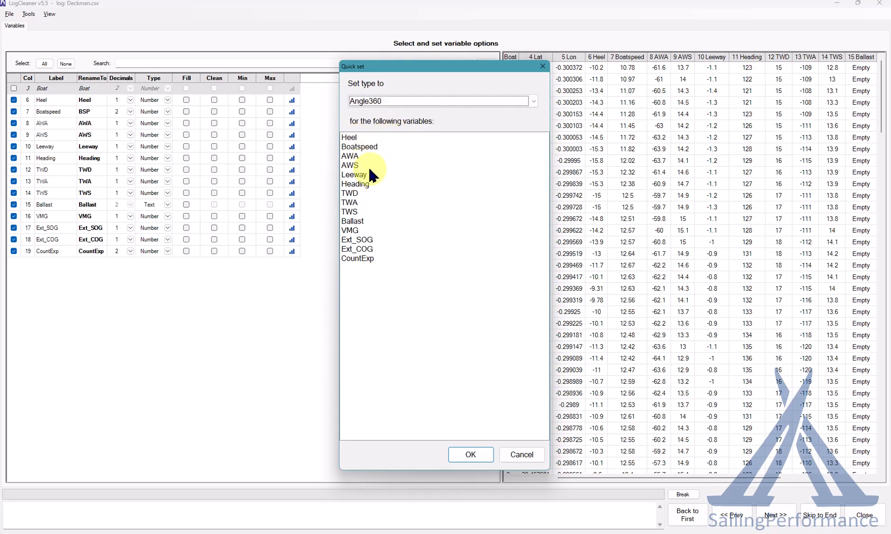
left_click(355, 193)
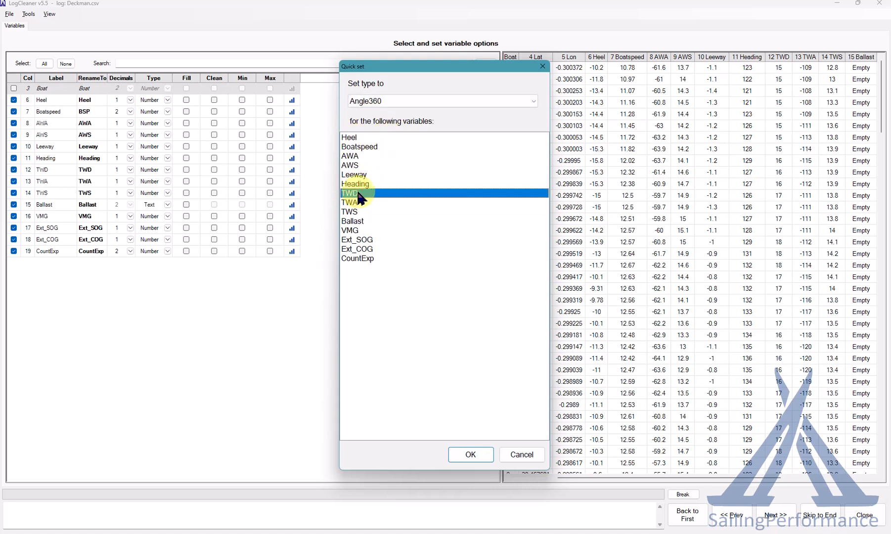
left_click(361, 184)
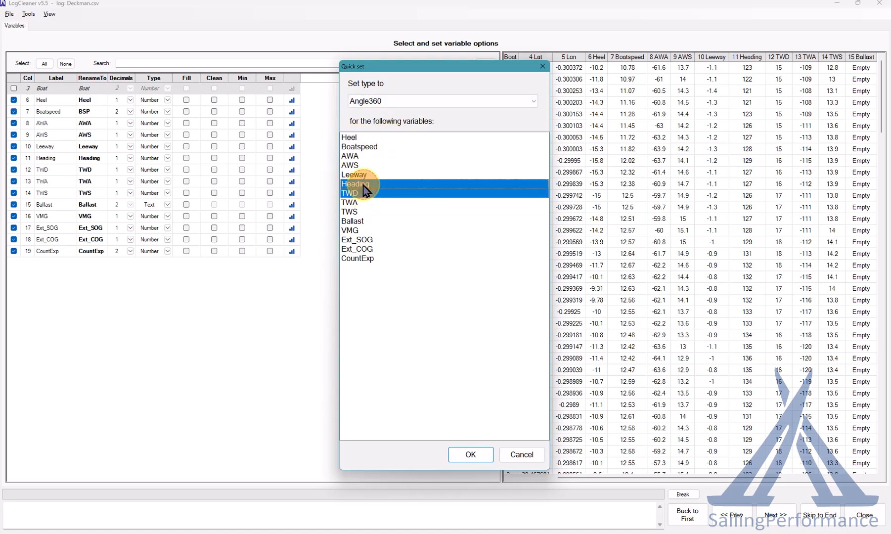
left_click(364, 249)
left_click(470, 454)
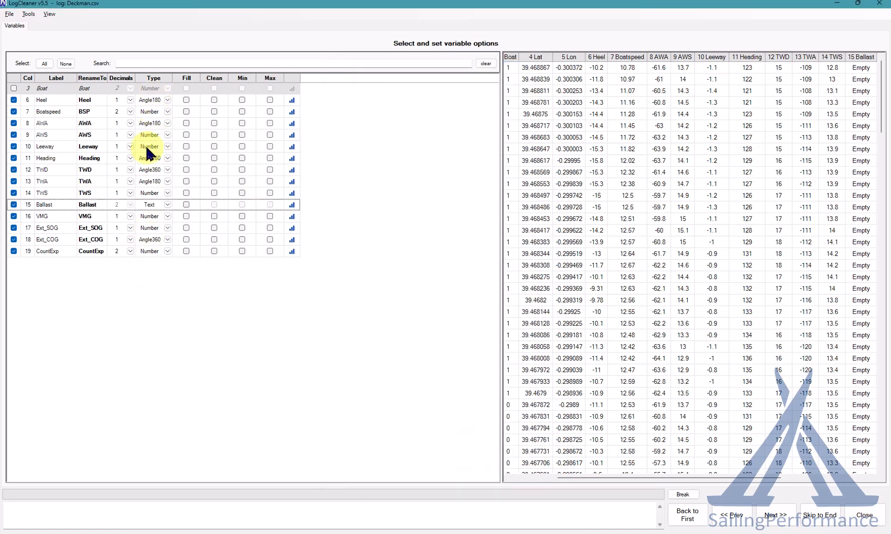
left_click(167, 205)
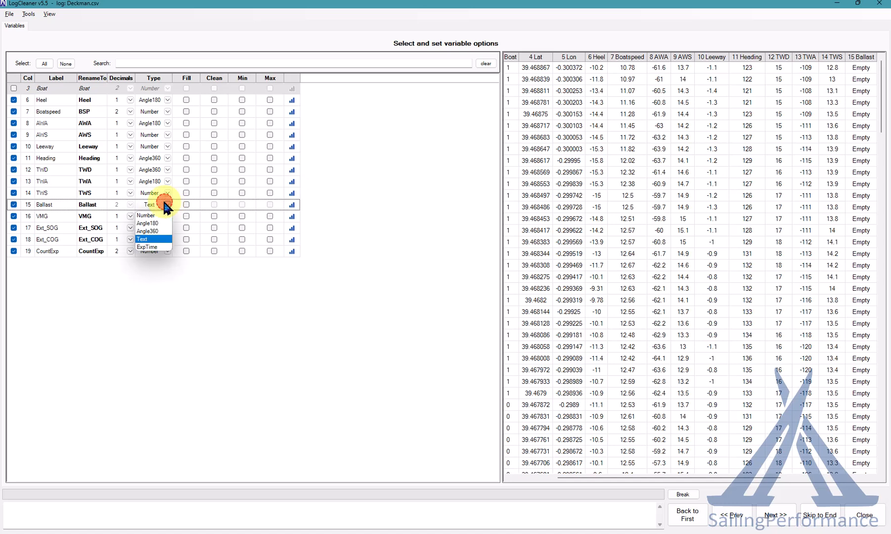
left_click(227, 333)
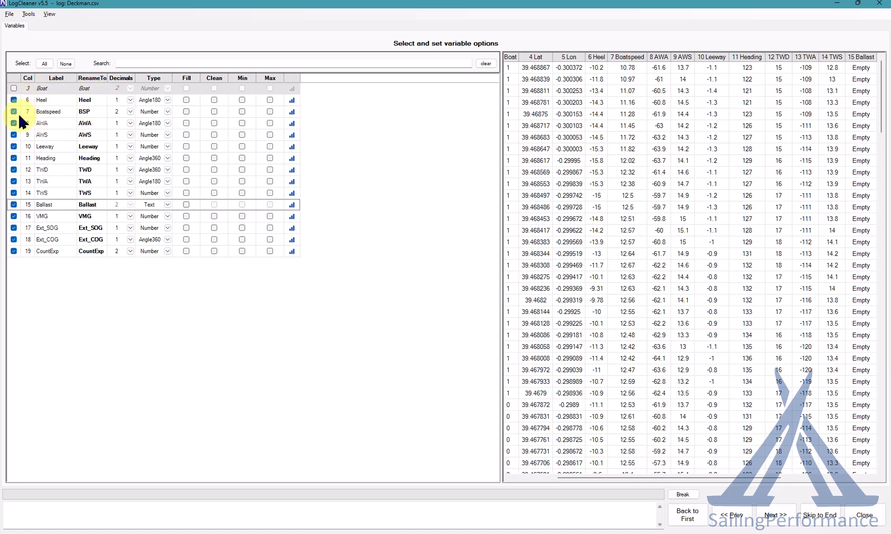
Step: Clear the Boatspeed variable's new name to restore its original label, and rename it BSP again
left_click(94, 111)
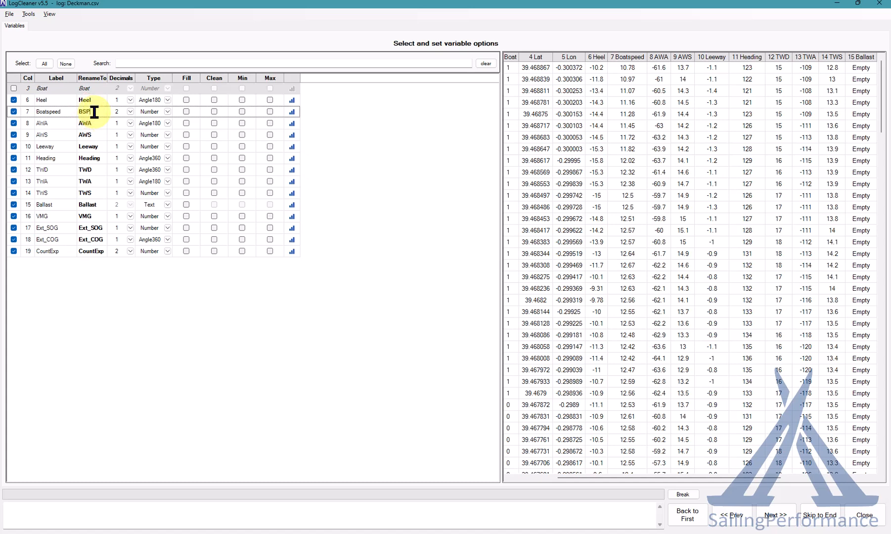
left_click(94, 112)
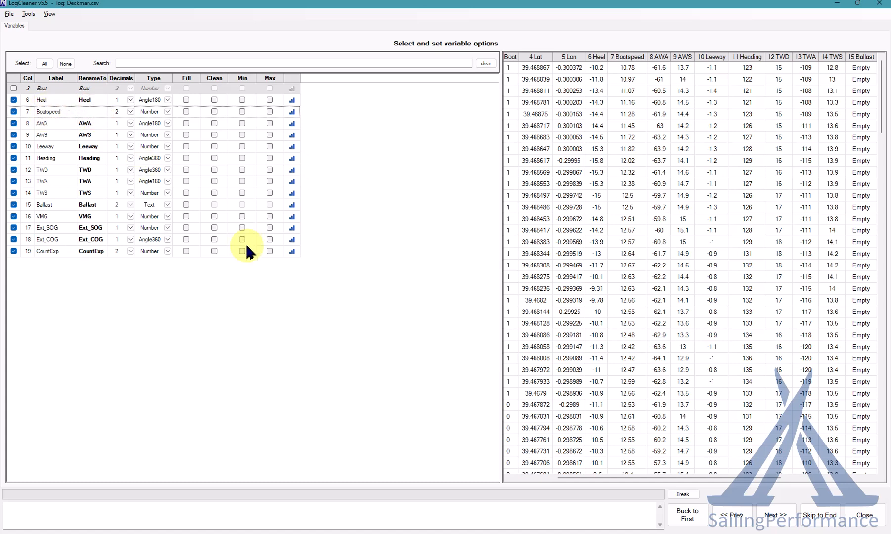
left_click(14, 112)
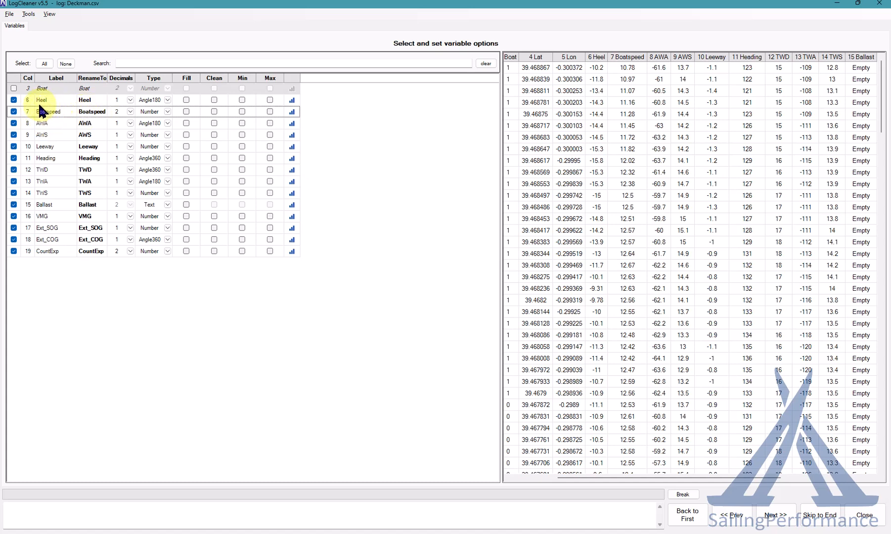
left_click(92, 111)
type("BSP")
Step: Remove the Ext_ prefix from the new names of Ext_SOG and Ext_COG using find and replace, and continue to the filters
left_click(28, 14)
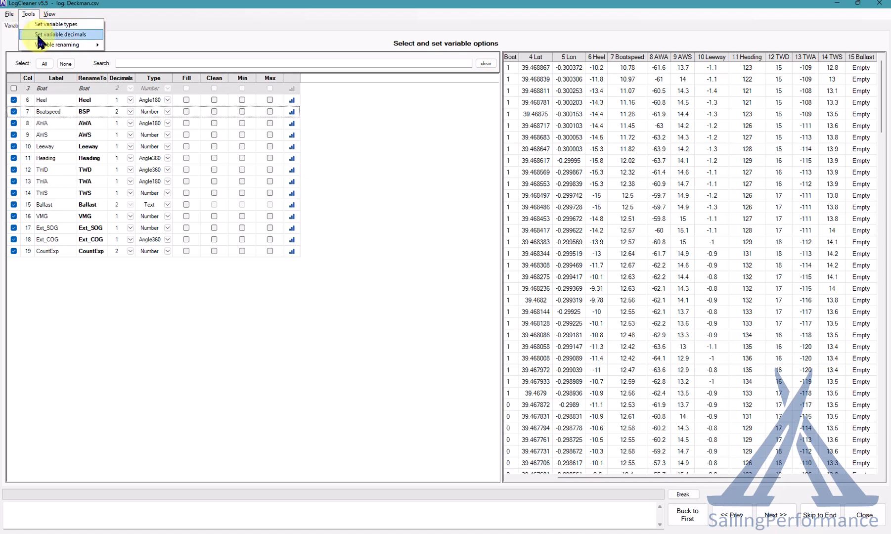
mouse_move(44, 47)
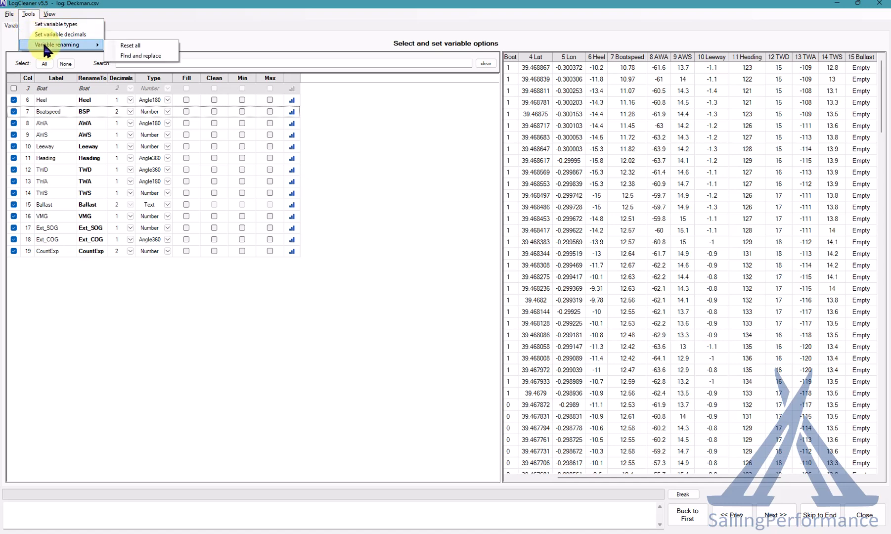
left_click(141, 56)
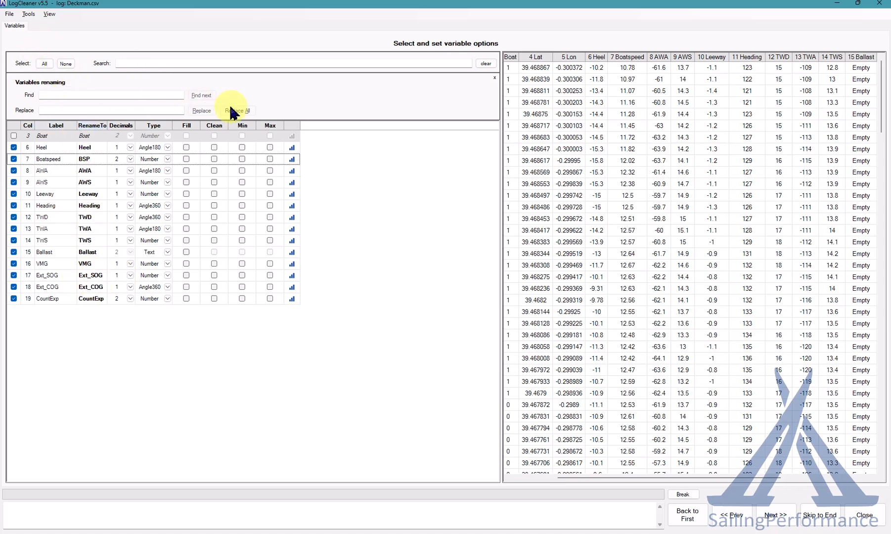
left_click(102, 95)
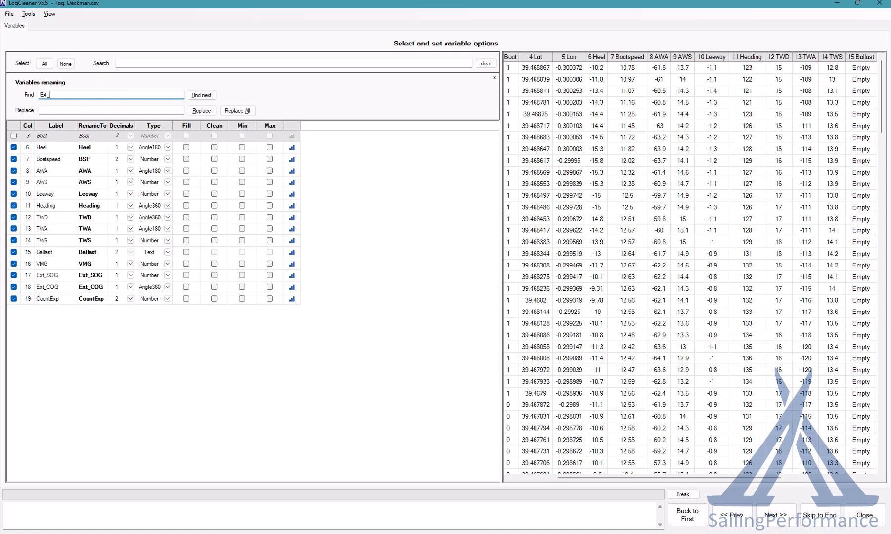
left_click(208, 96)
left_click(202, 111)
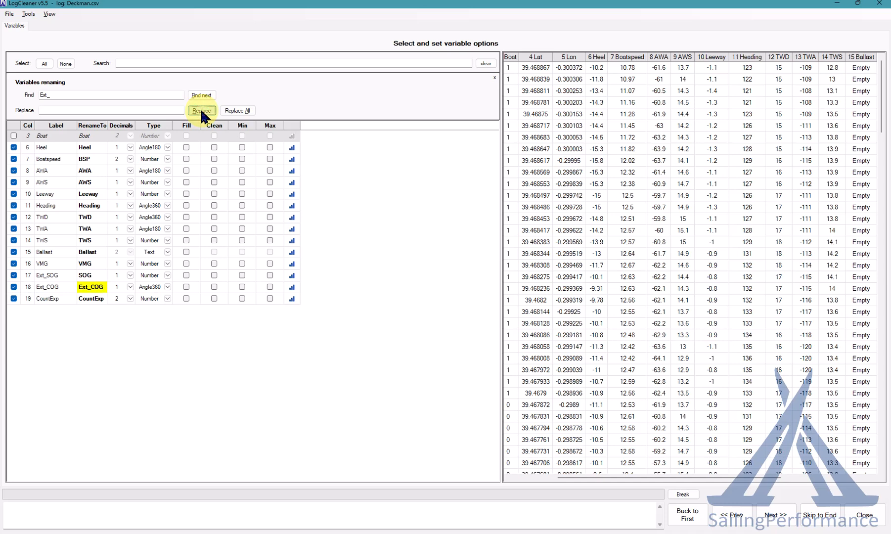
left_click(201, 111)
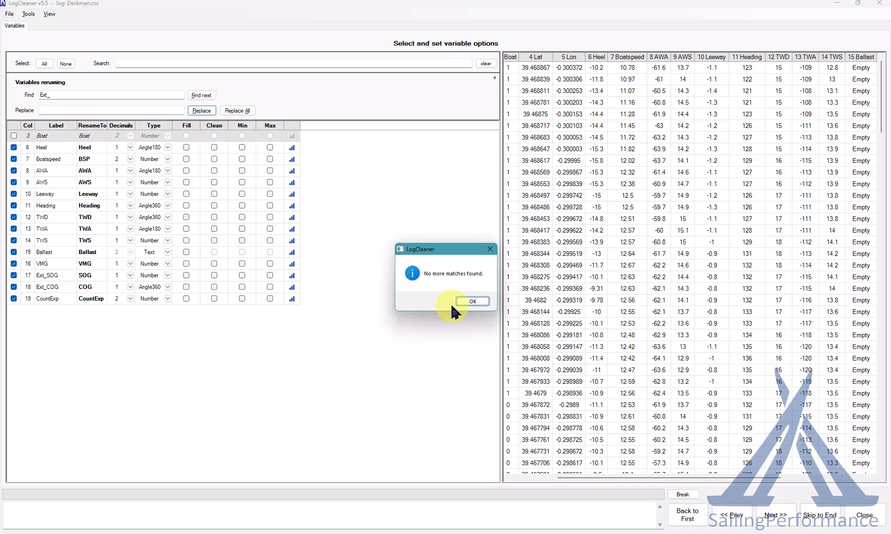
left_click(470, 302)
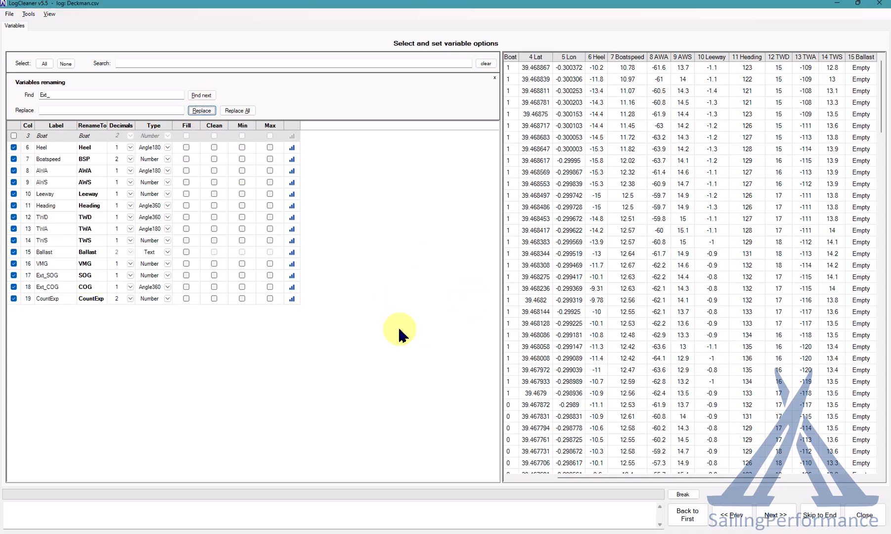
left_click(766, 521)
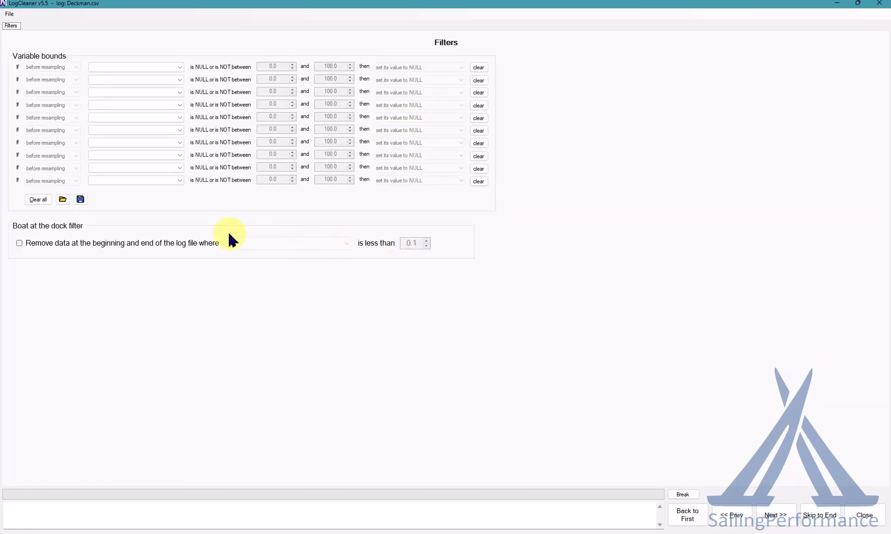
left_click(18, 243)
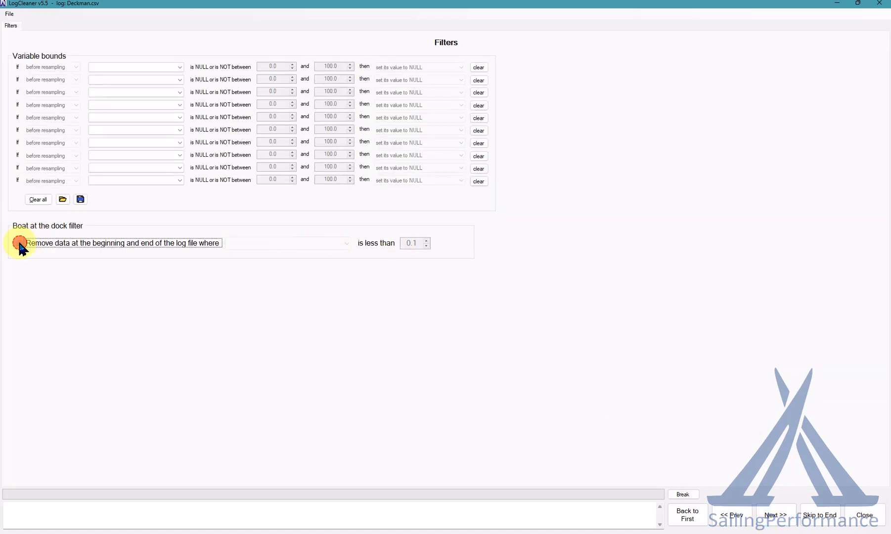
left_click(267, 245)
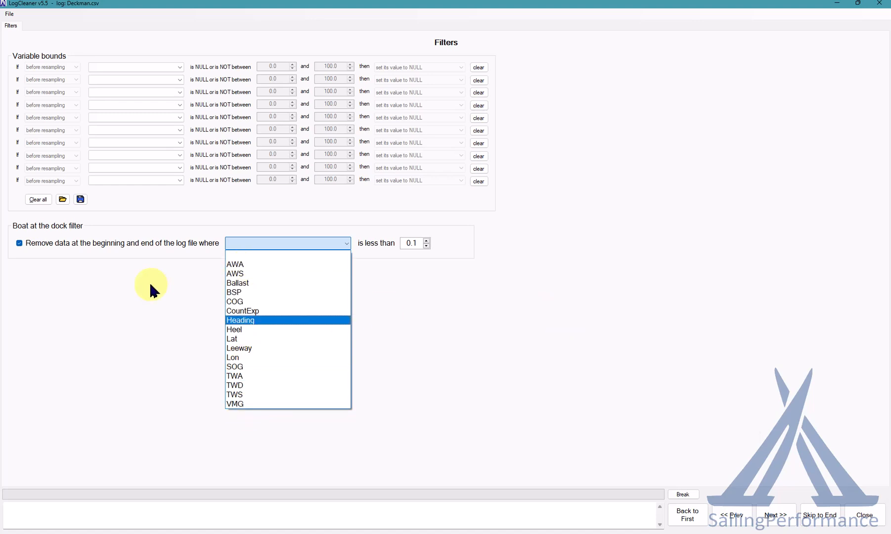
left_click(19, 244)
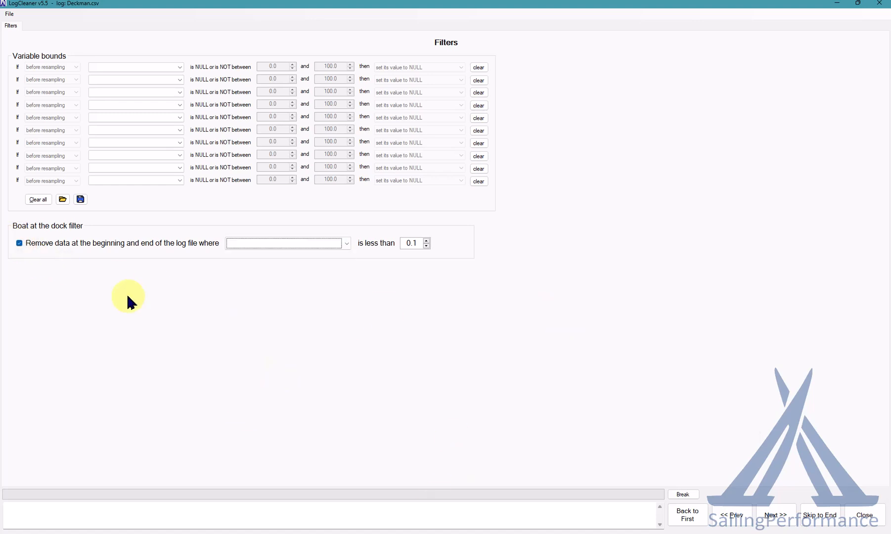
left_click(20, 243)
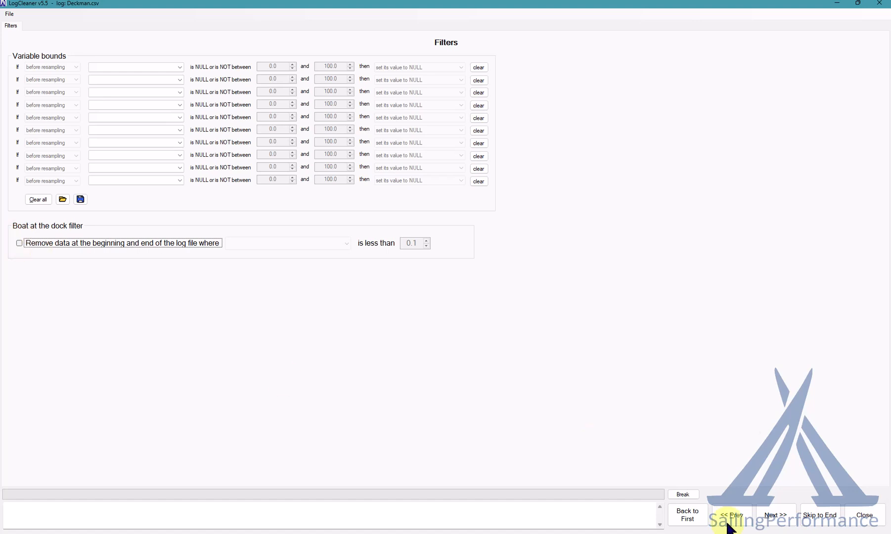
Step: Proceed through the filters and output options without changes, run the log cleaning and save the clean log as Deckman.1s_clean.csv
left_click(776, 517)
left_click(776, 516)
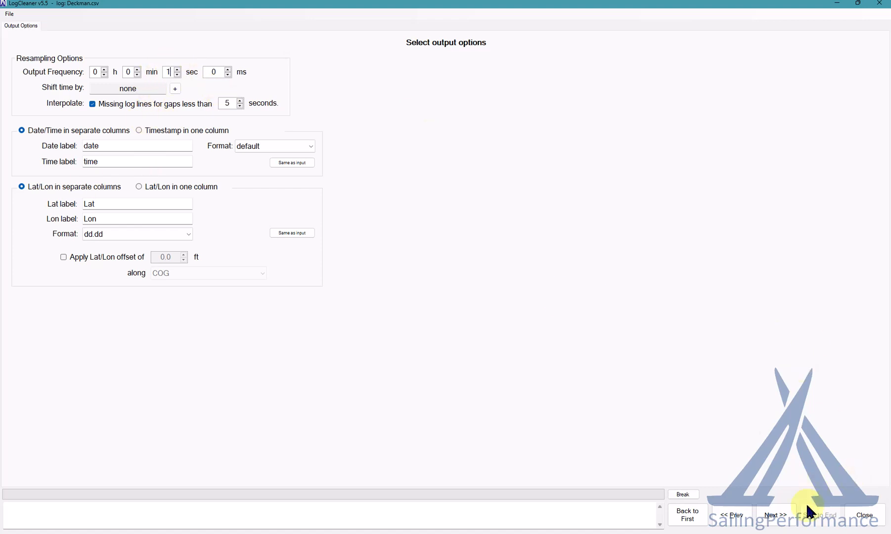
left_click(772, 517)
left_click(504, 441)
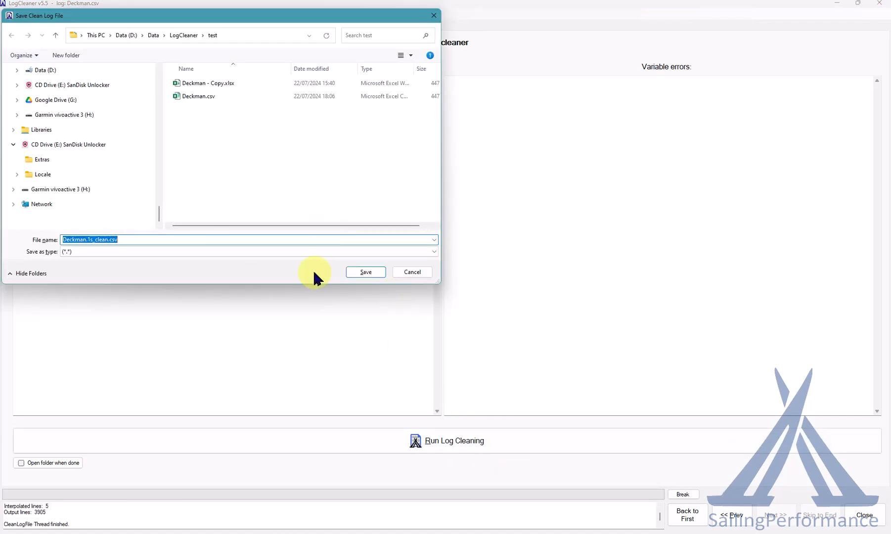
left_click(367, 273)
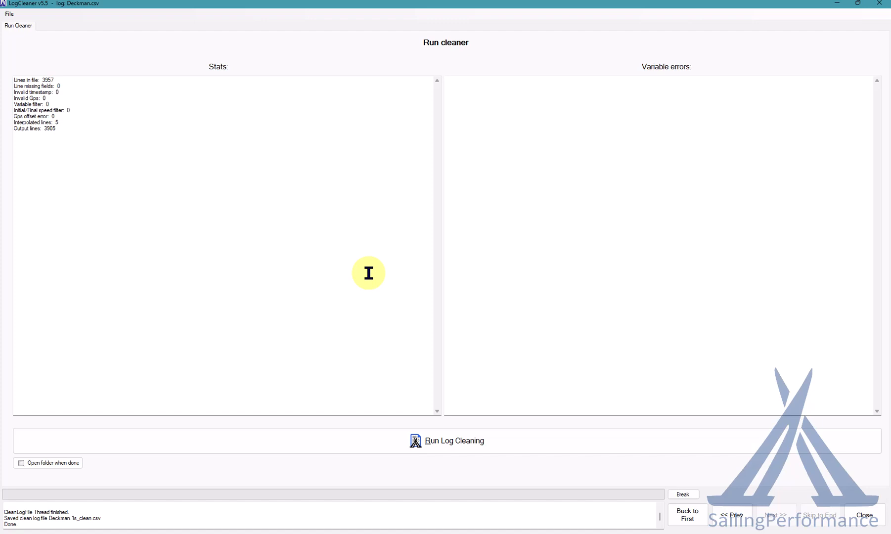